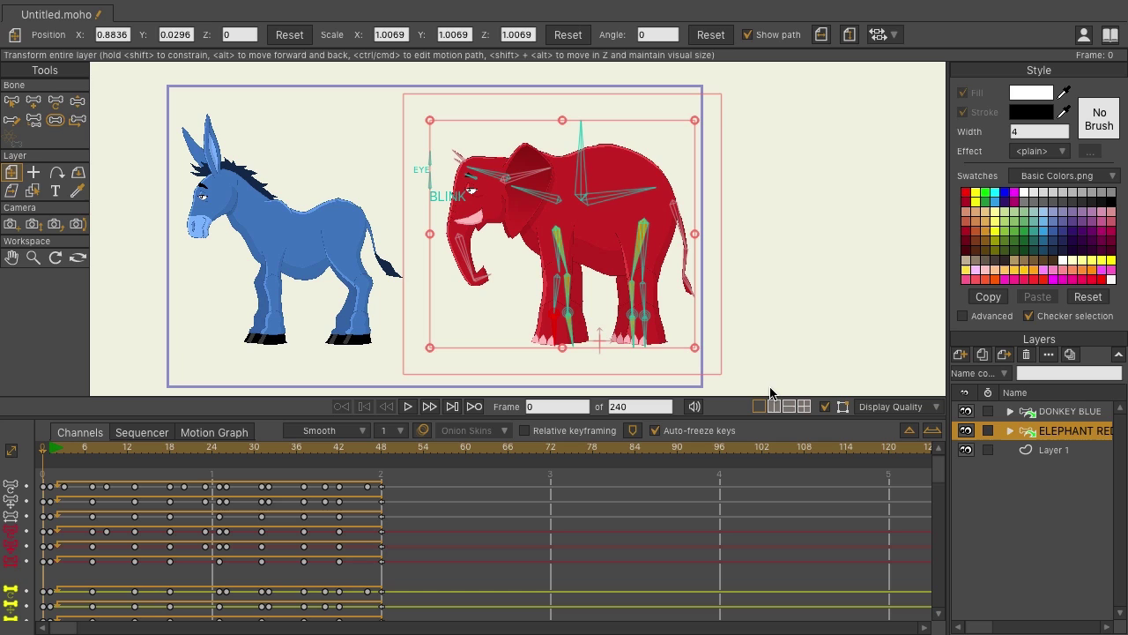
- Launch the Moho Exporter from Moho's File menu
mouse_move(50, 4)
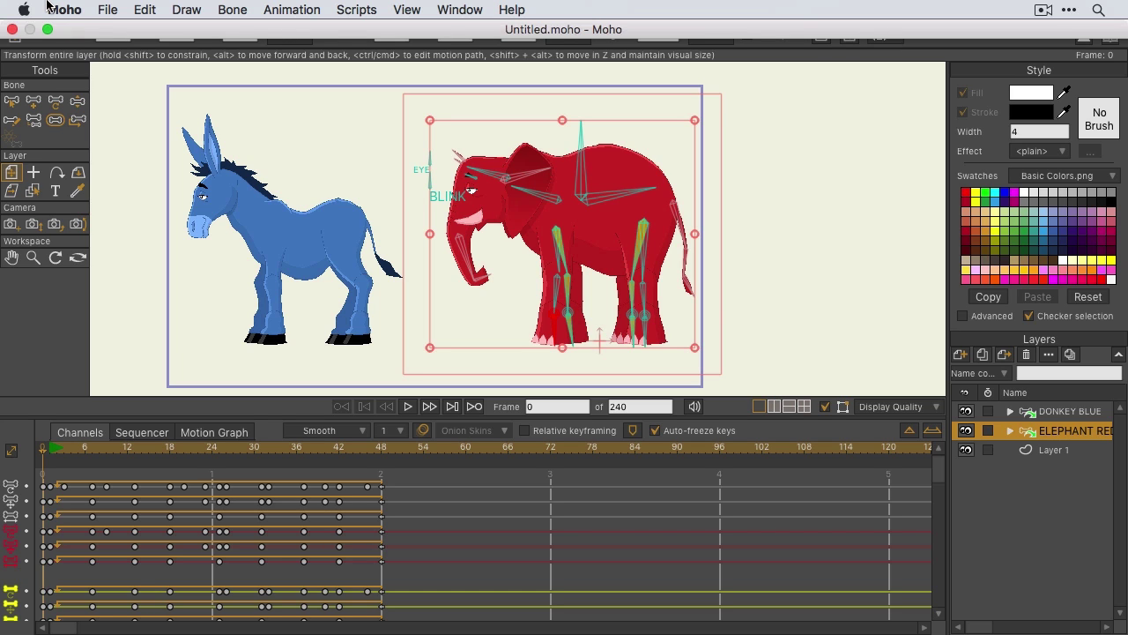
click(107, 9)
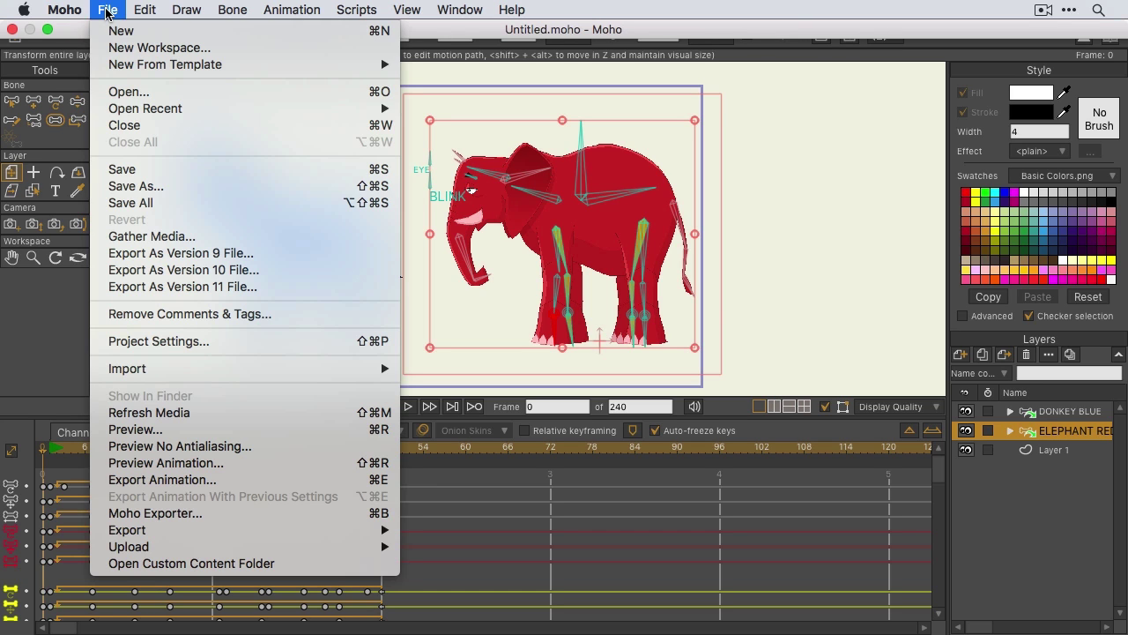
click(183, 514)
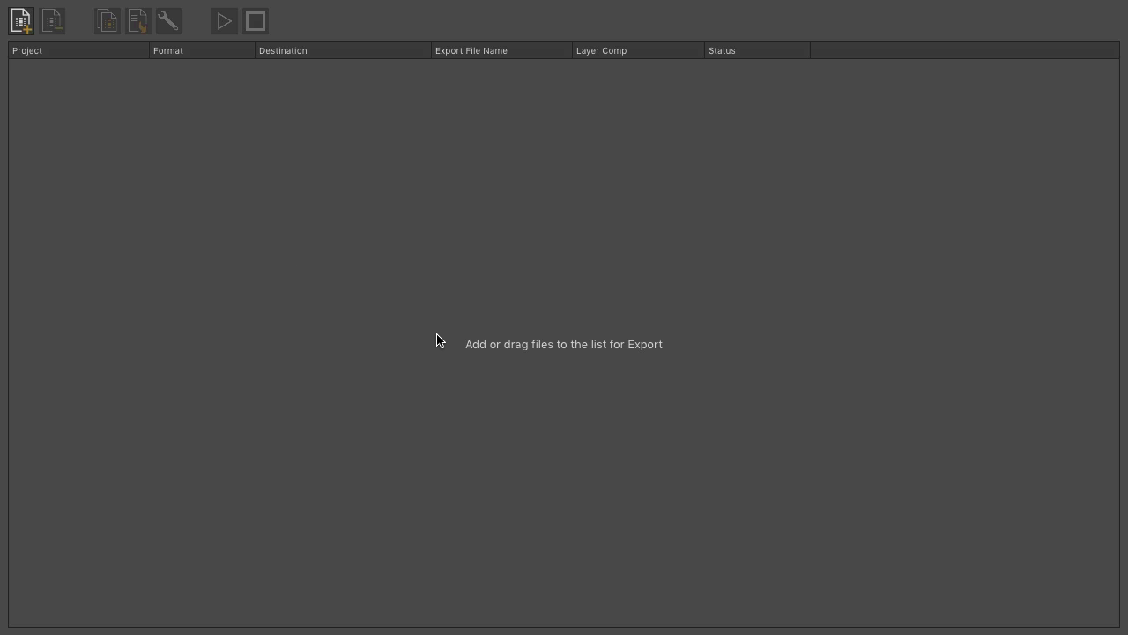
- Add Donkey.anime and Elephant.anime from the Export Queue Panel folder to the export queue
click(29, 32)
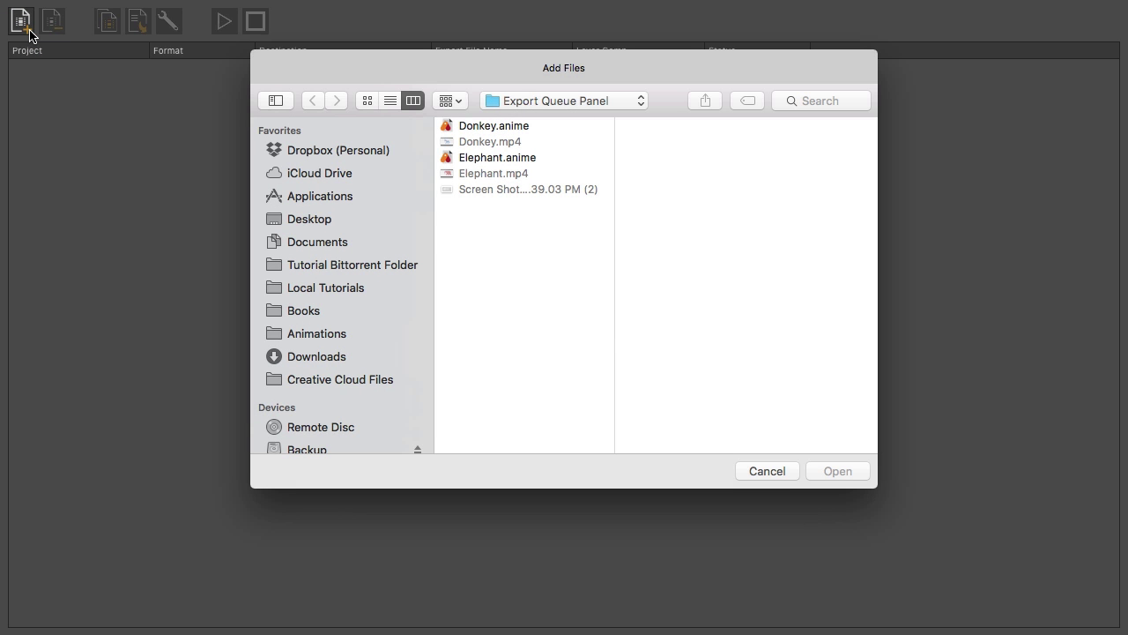
click(490, 127)
super+click(498, 158)
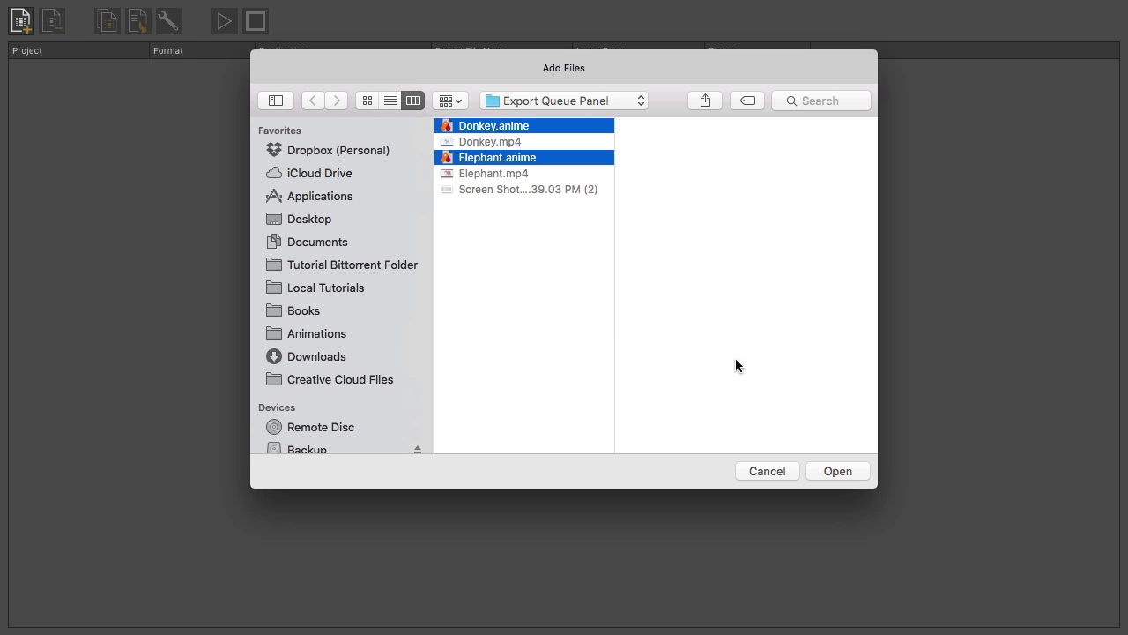
click(828, 472)
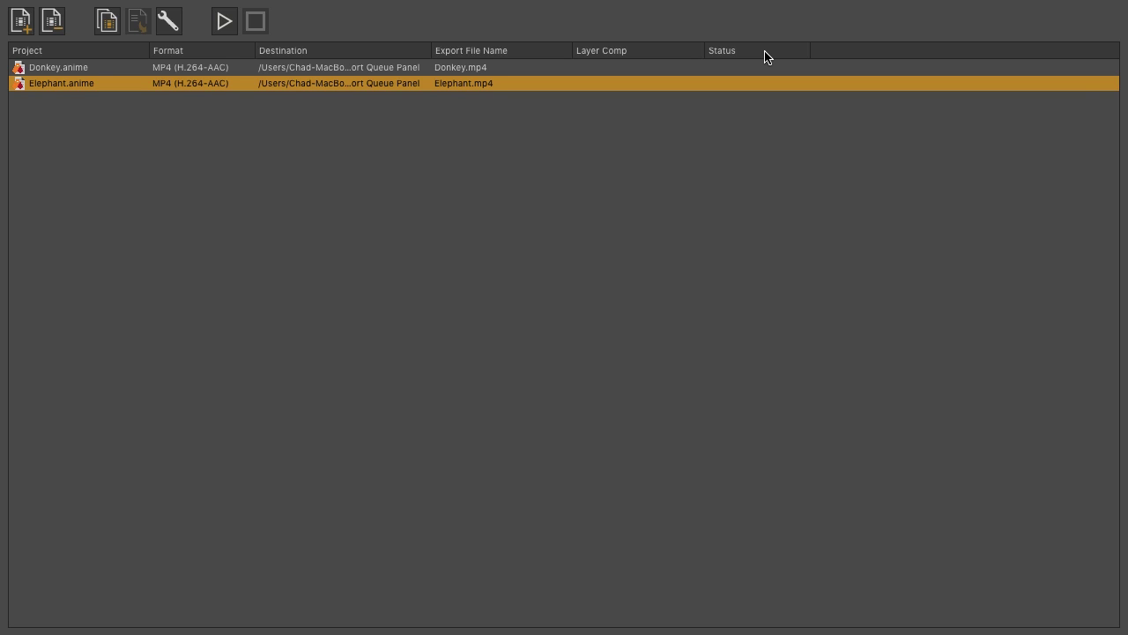
click(52, 30)
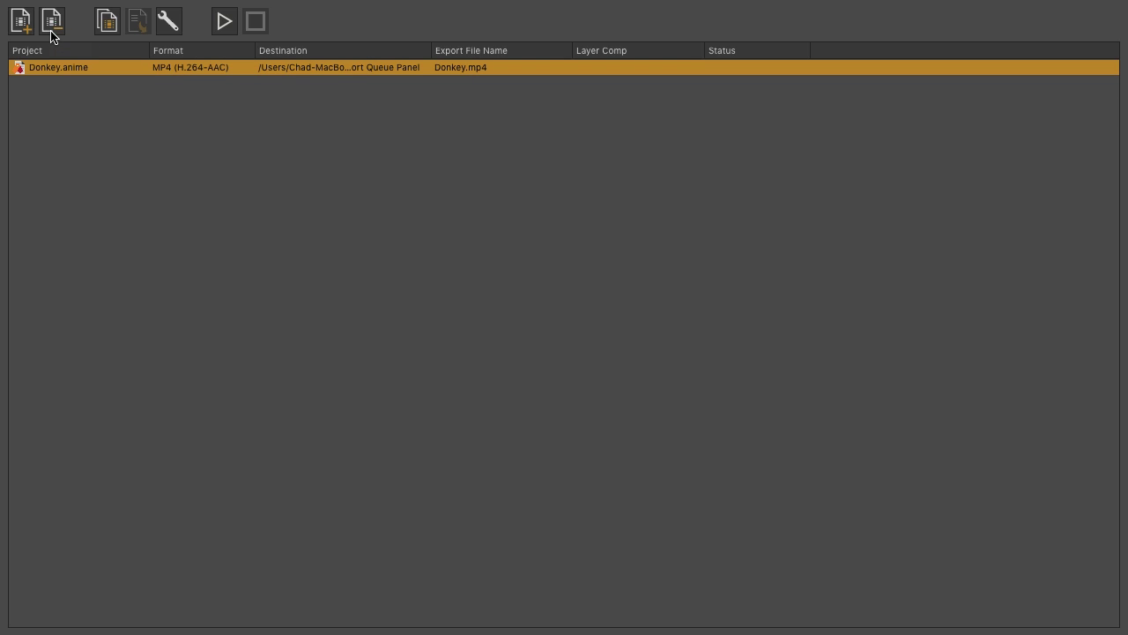
click(55, 34)
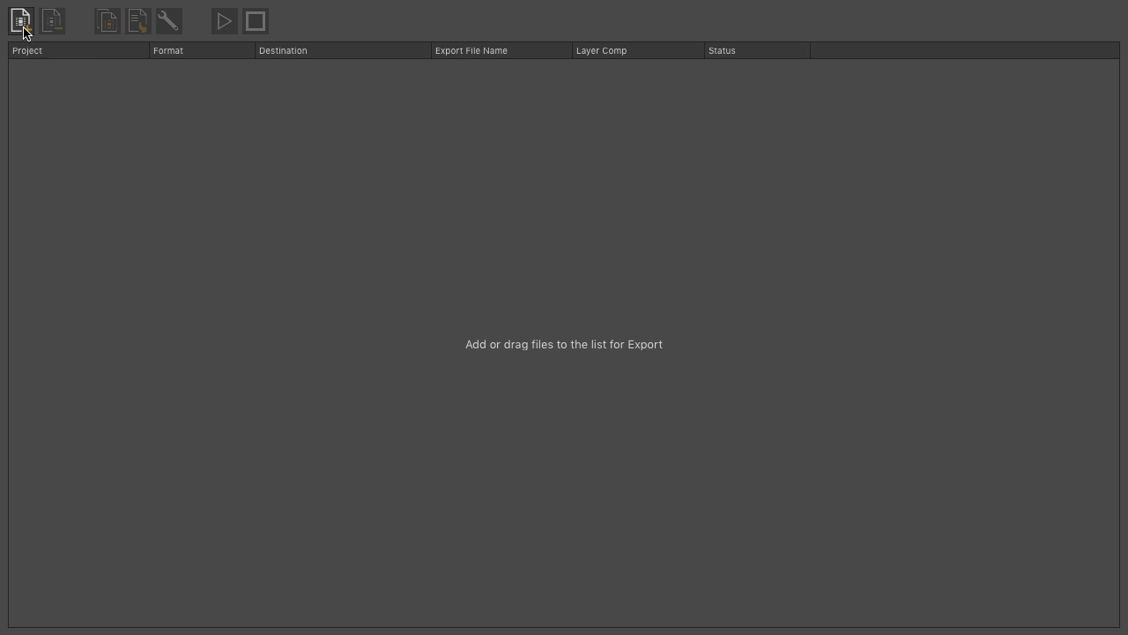
click(21, 25)
click(515, 126)
super+click(466, 156)
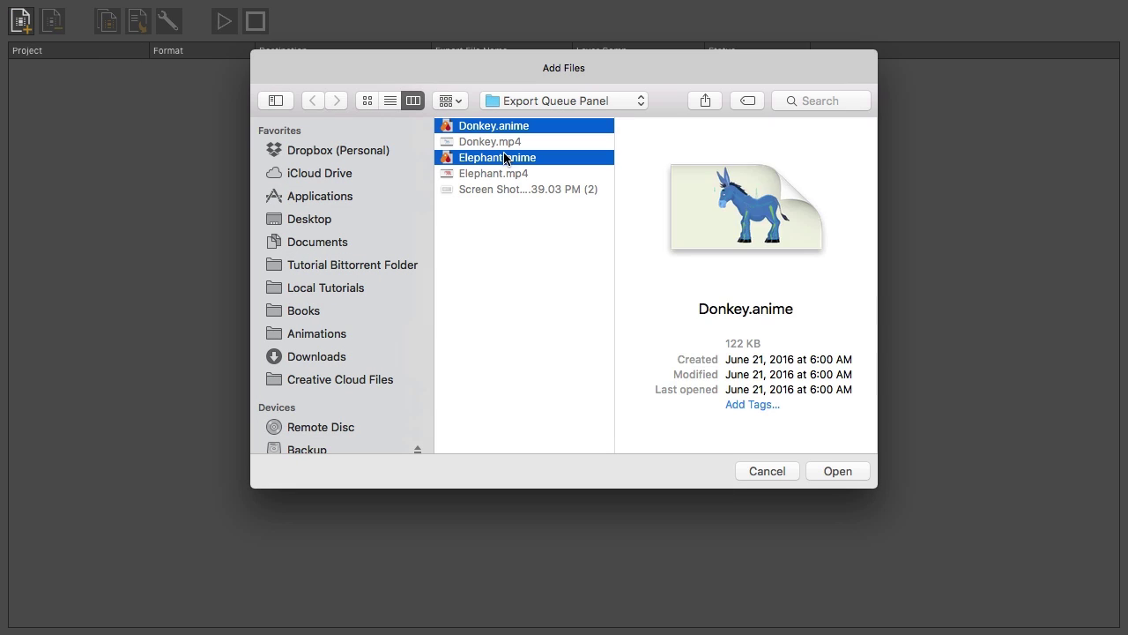
click(863, 471)
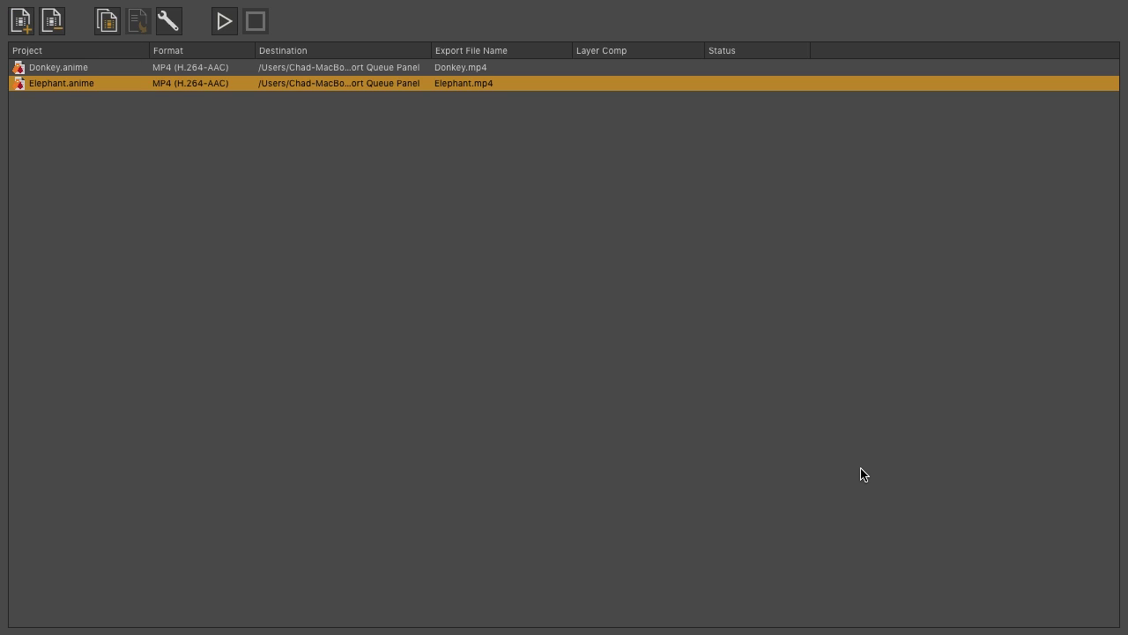
- Duplicate the Donkey.anime job three times to make four Donkey jobs
click(67, 71)
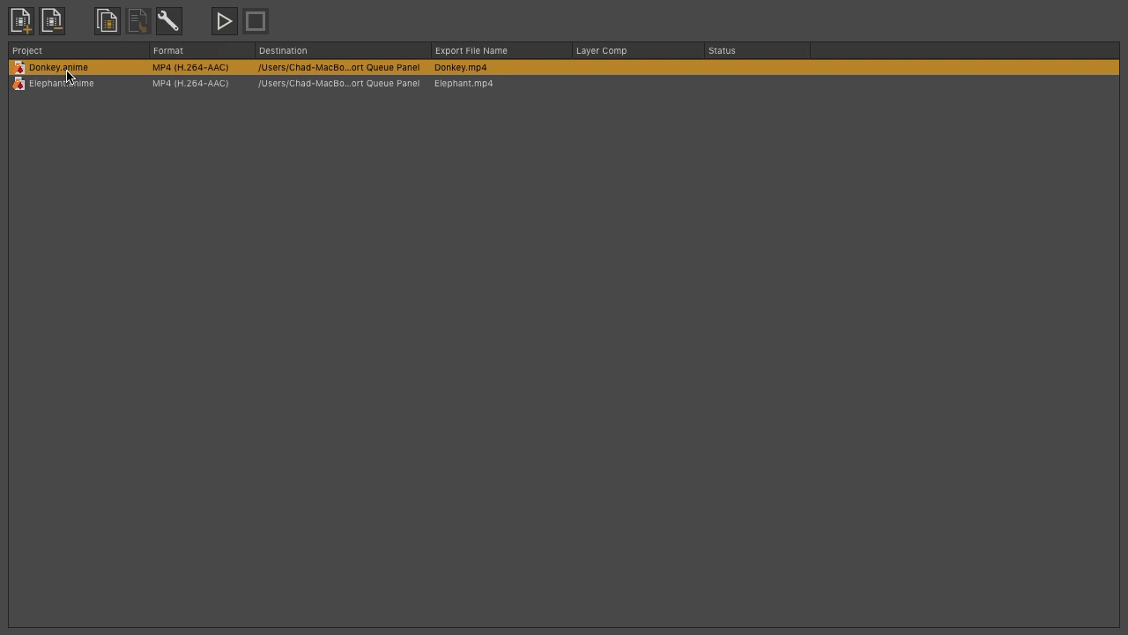
click(103, 29)
click(103, 29)
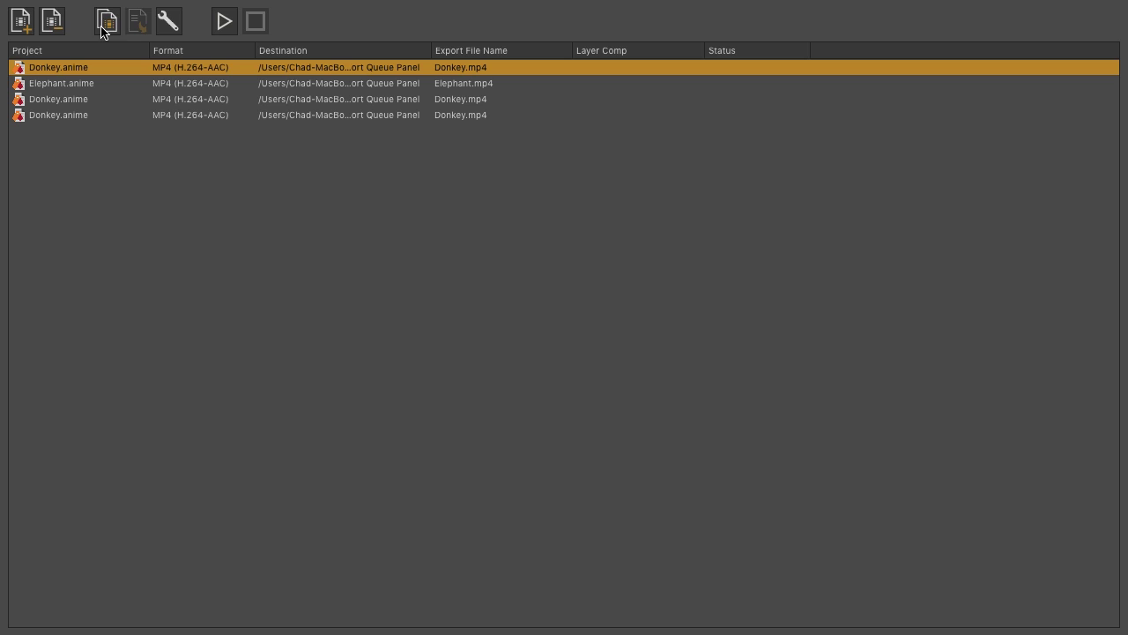
click(103, 29)
- Duplicate the Elephant.anime job three times to make four Elephant jobs
click(65, 84)
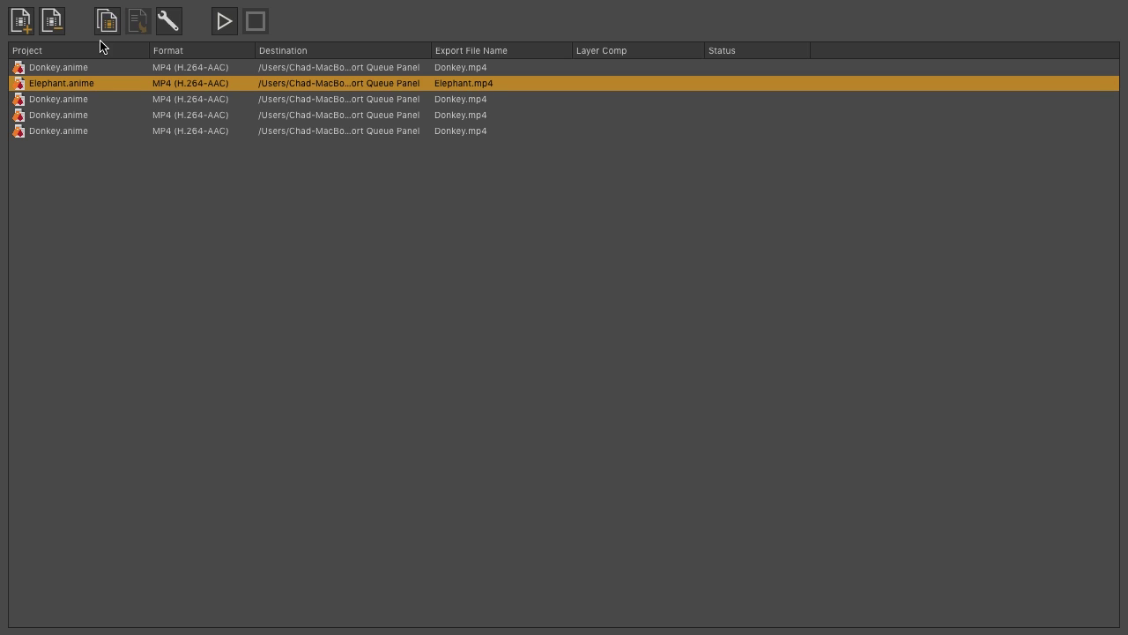
click(108, 30)
click(108, 30)
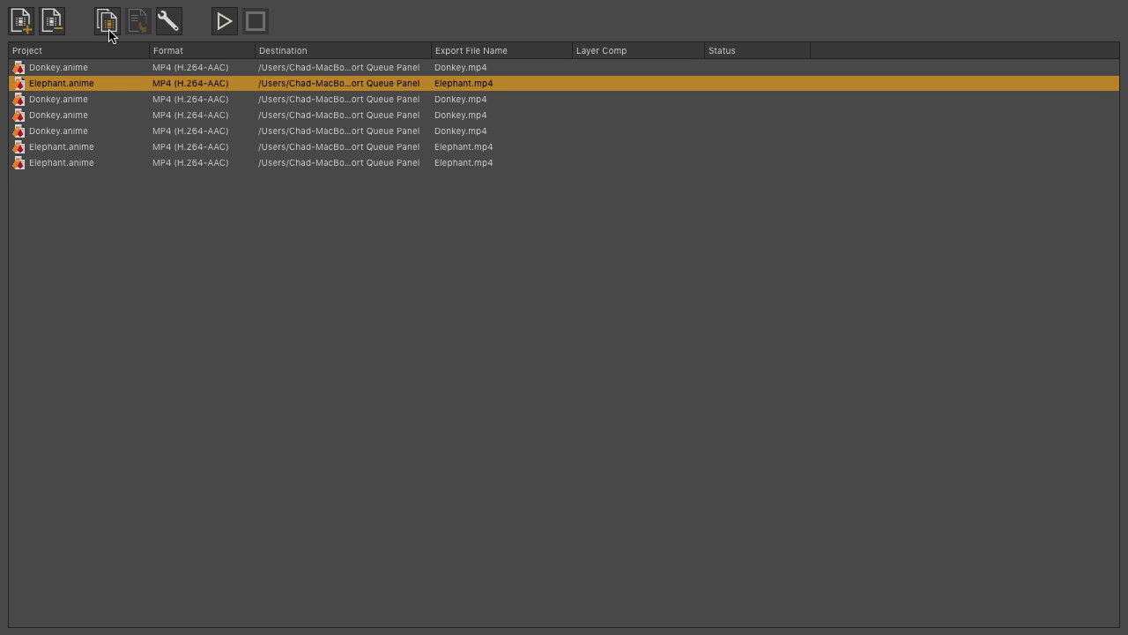
click(109, 30)
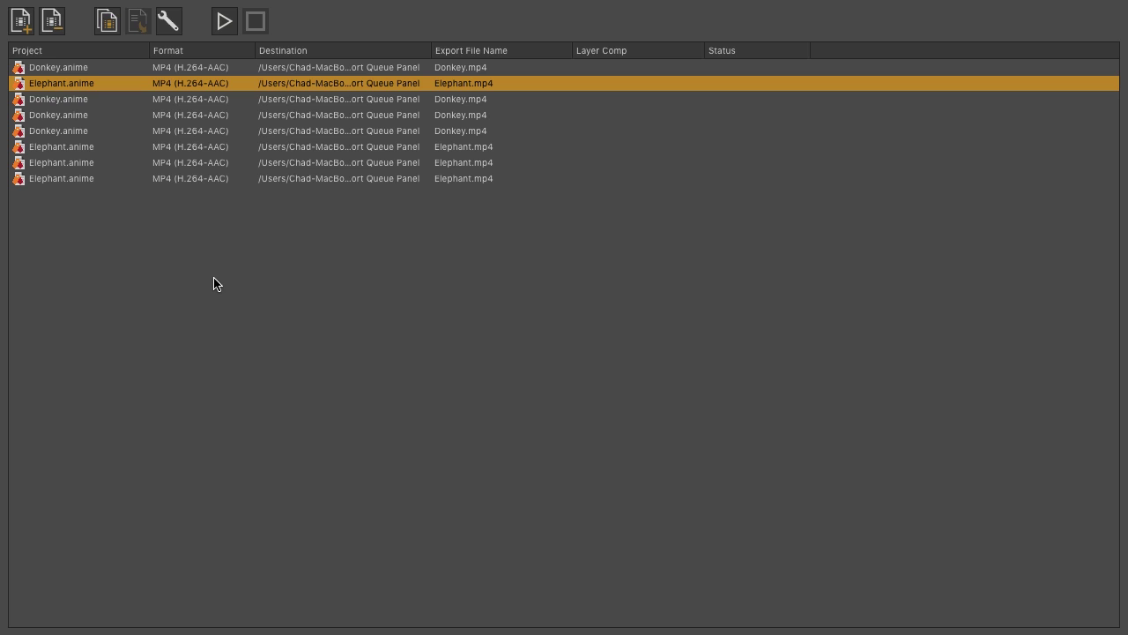
- Open an Elephant.anime job's export settings and confirm them unchanged with MP4 format
click(167, 20)
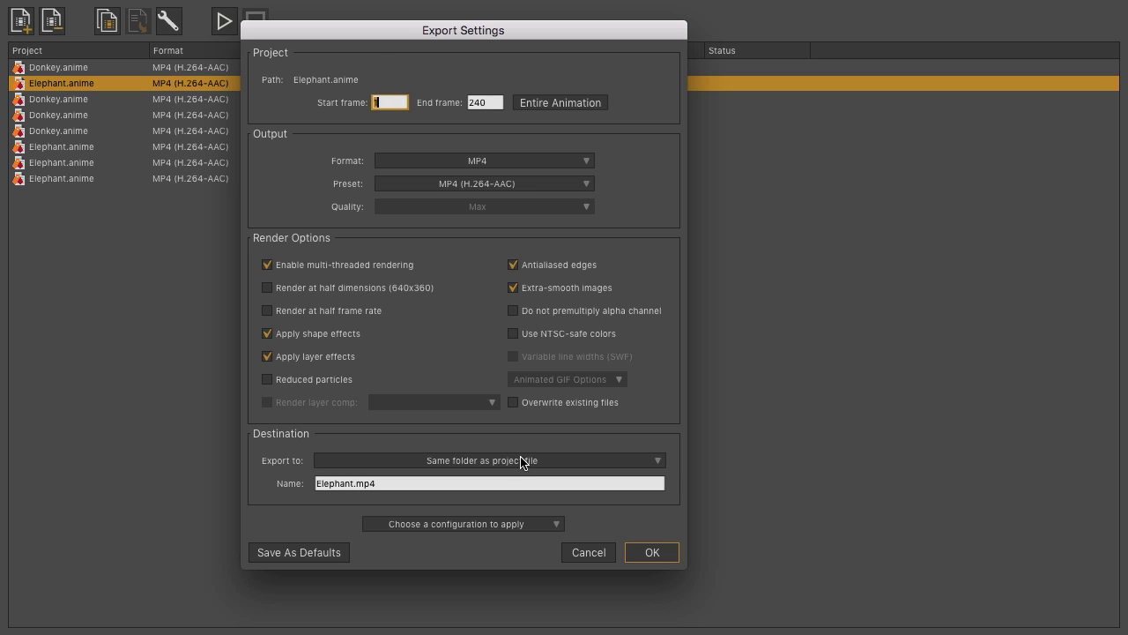
click(408, 482)
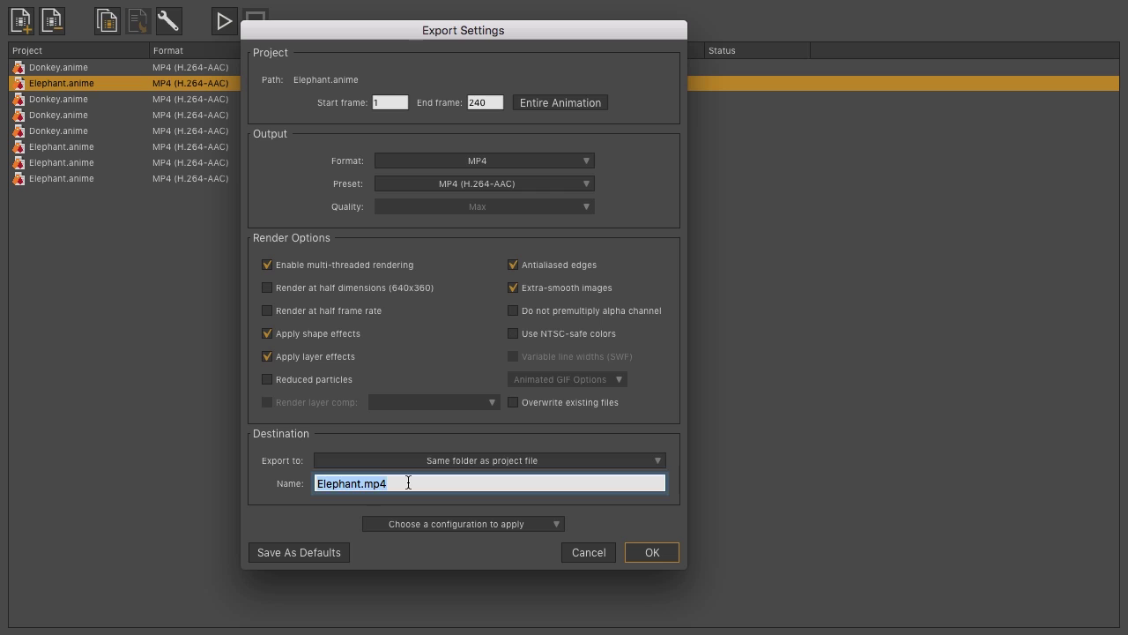
click(318, 561)
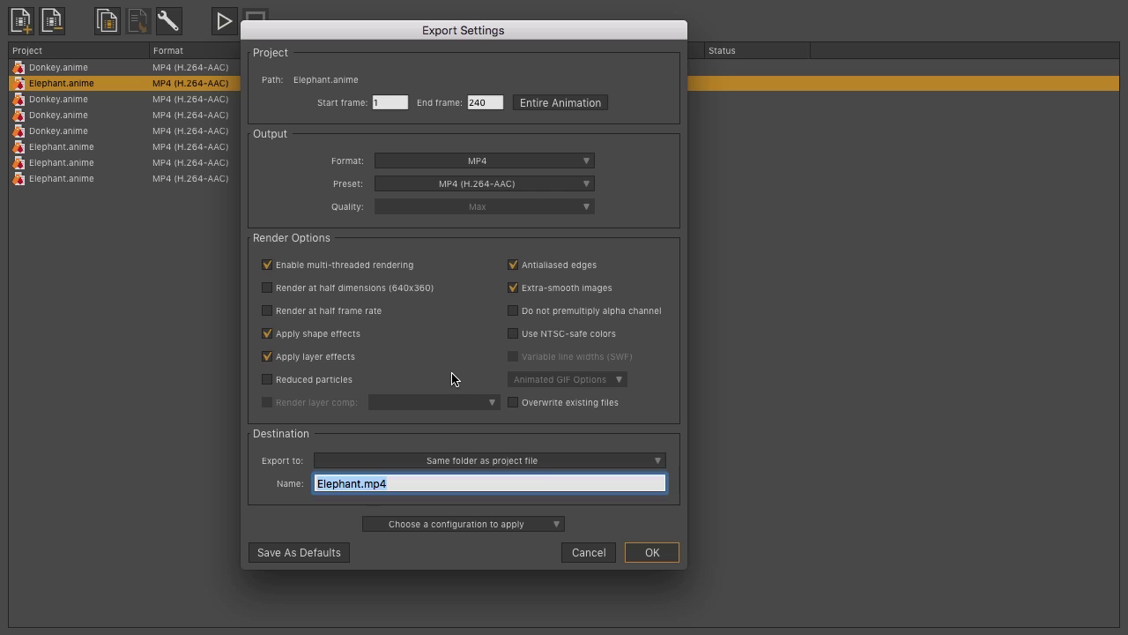
click(649, 555)
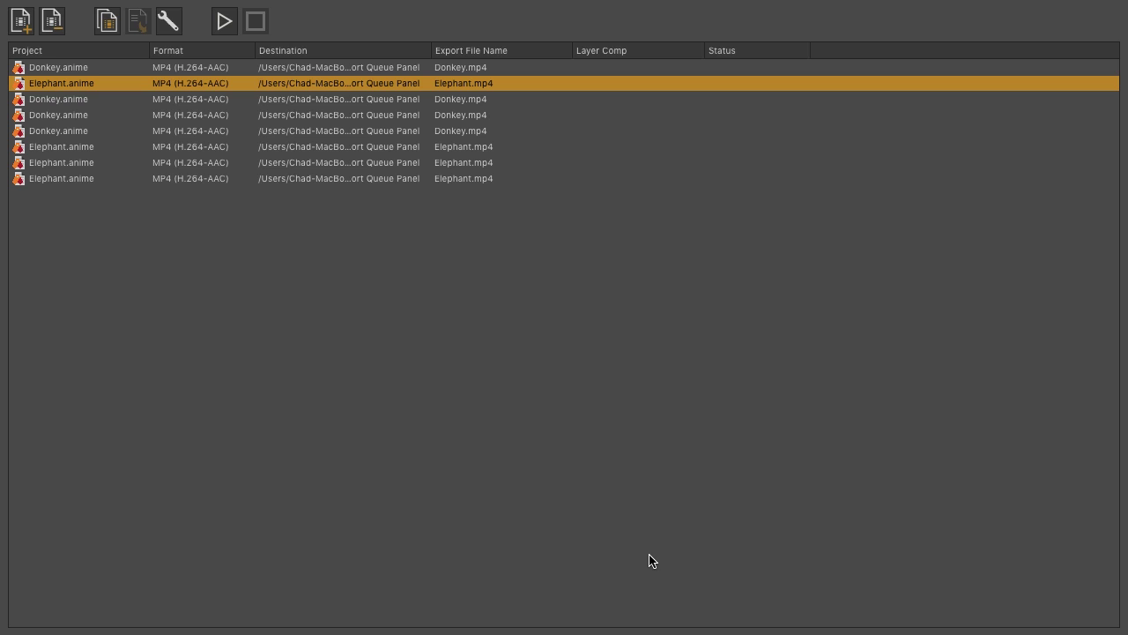
- Set one Elephant job's output format to SVG, exporting Elephant.svg
double_click(72, 147)
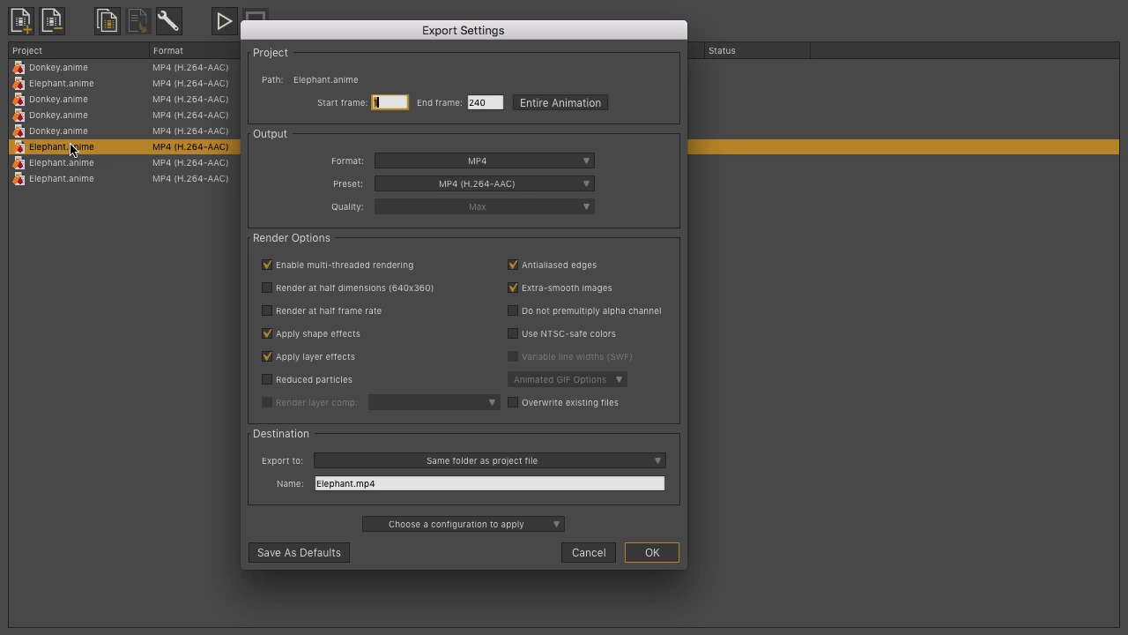
click(141, 163)
click(458, 167)
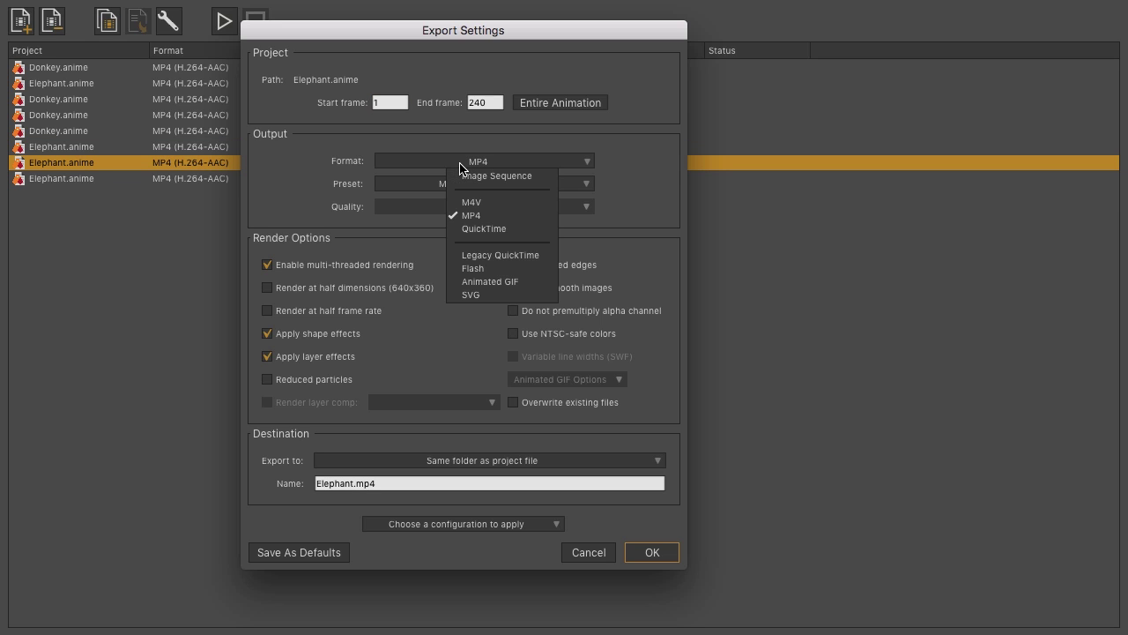
click(487, 295)
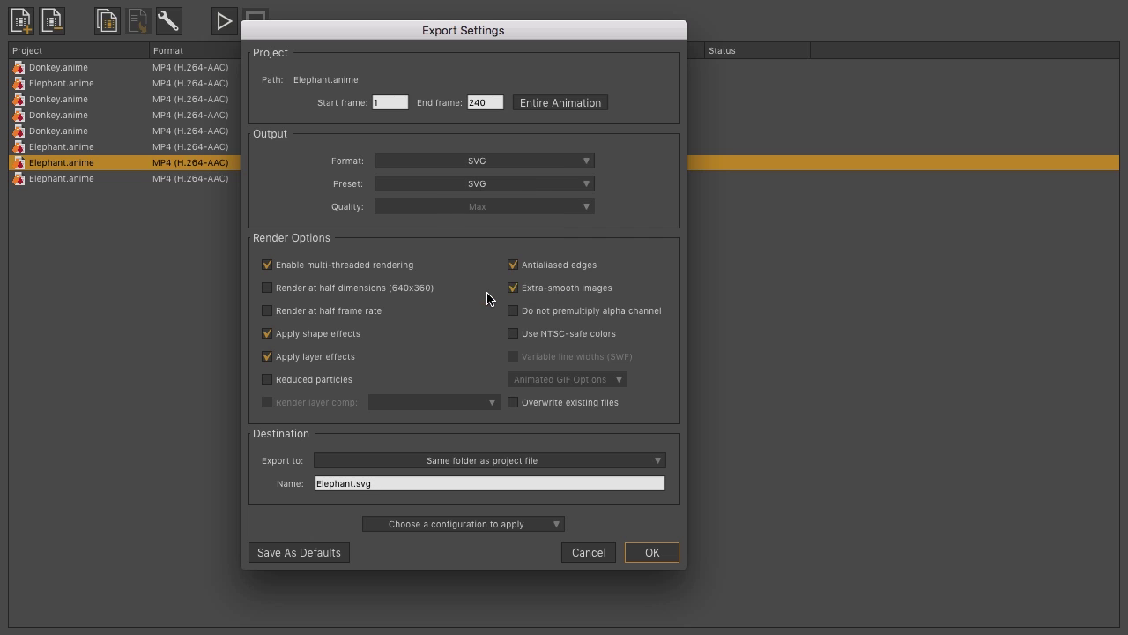
click(662, 555)
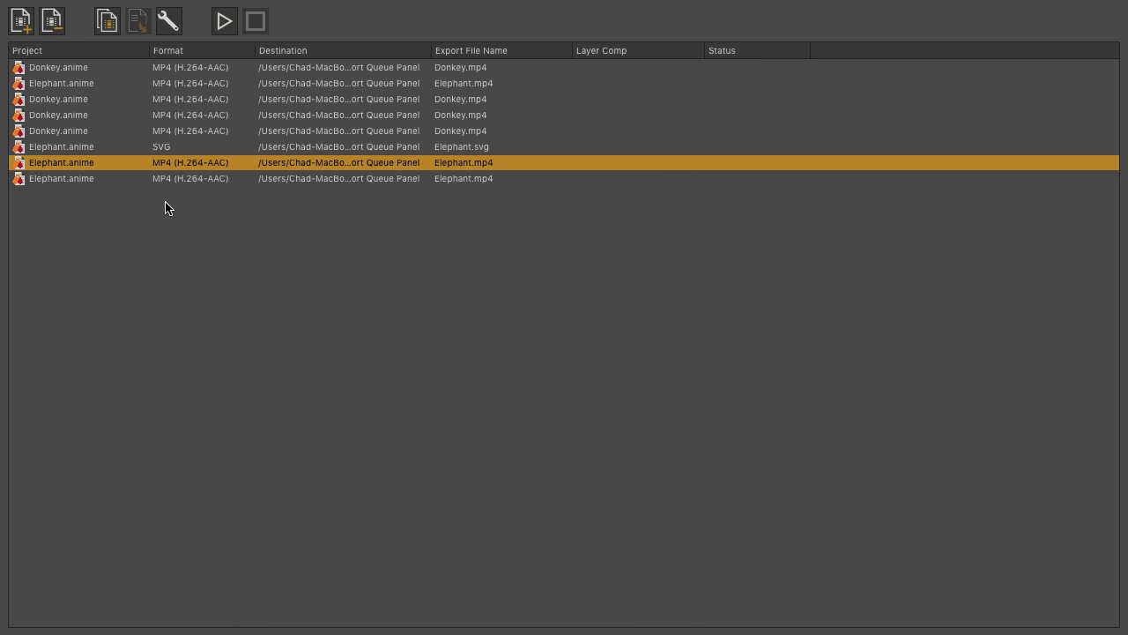
- Set the next Elephant job's output format to Animated GIF, exporting Elephant.gif
double_click(20, 162)
click(27, 146)
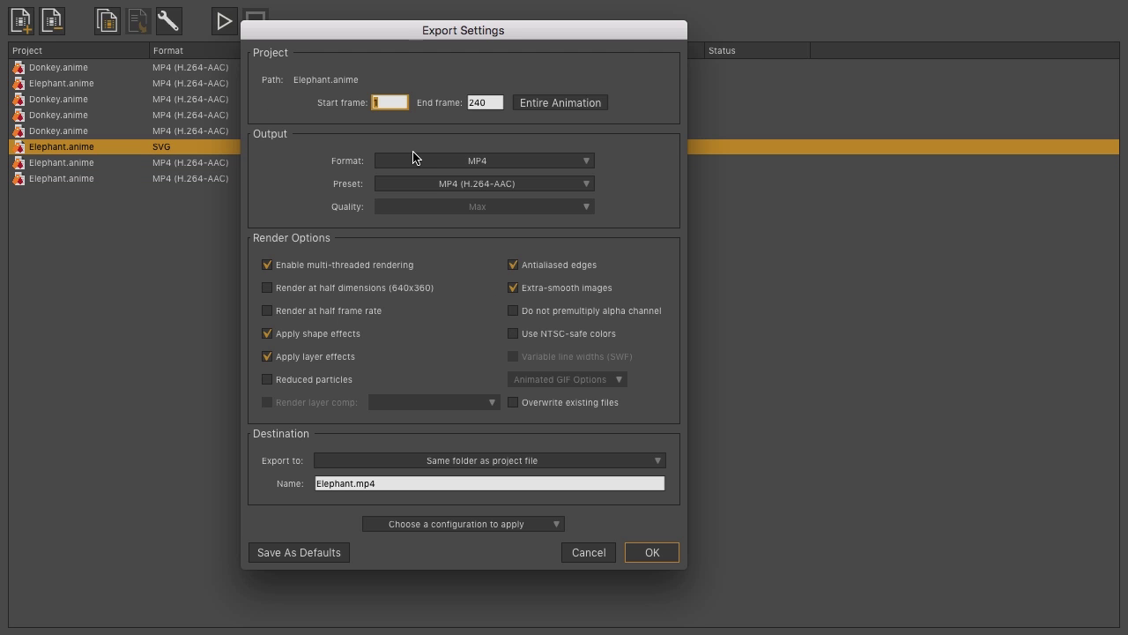
click(413, 160)
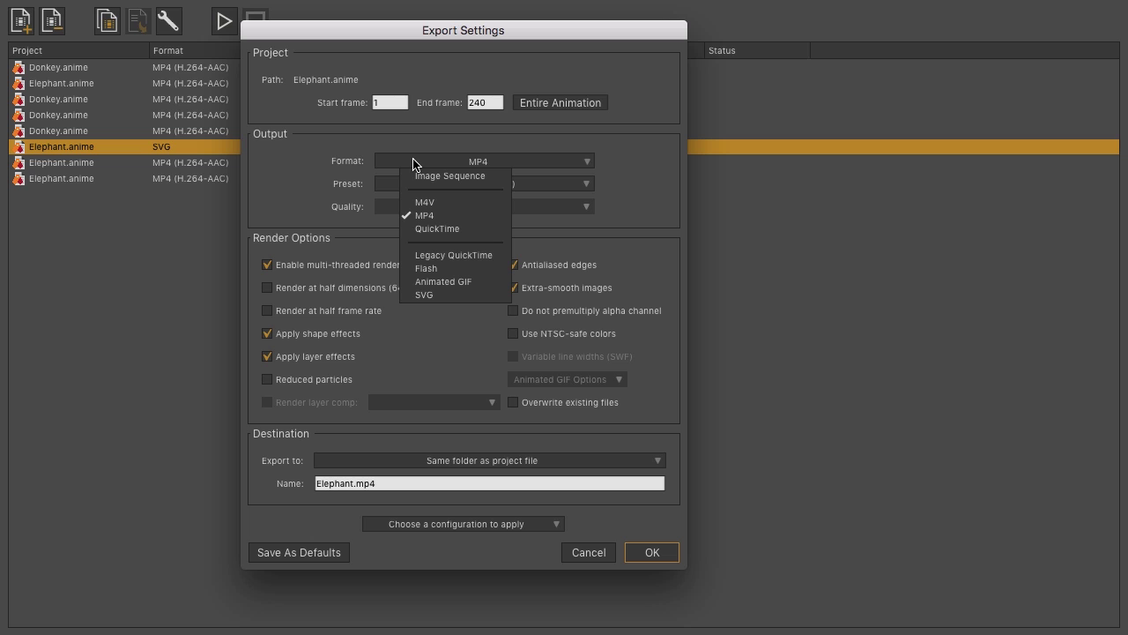
click(443, 281)
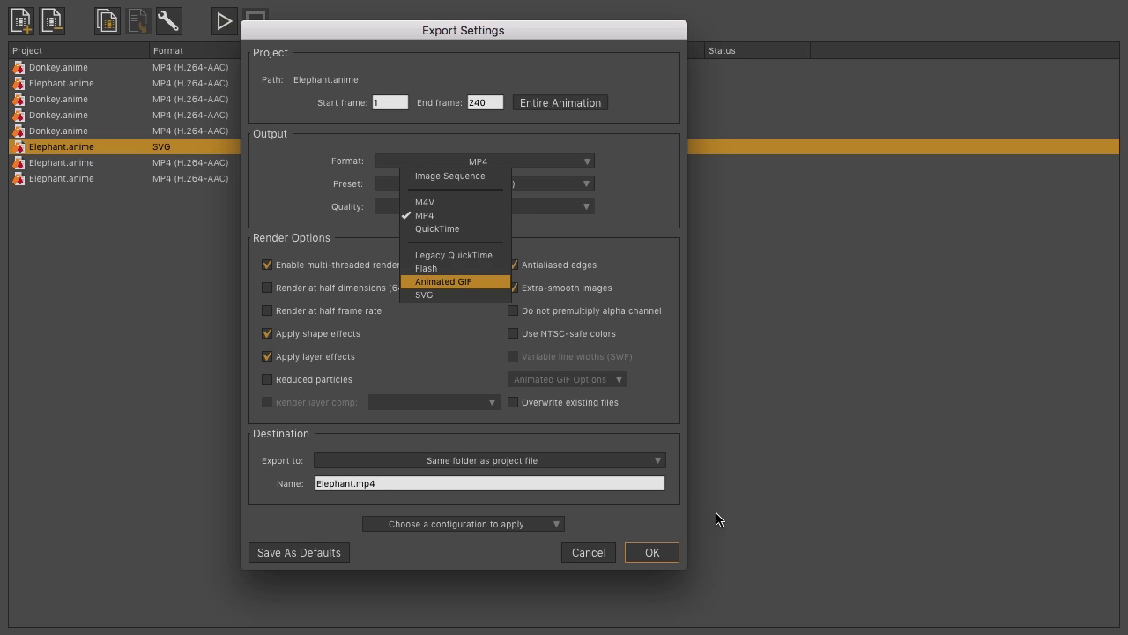
click(653, 551)
- Check the last Elephant job's MP4 (H.264-AAC) preset and cancel without changes
double_click(49, 179)
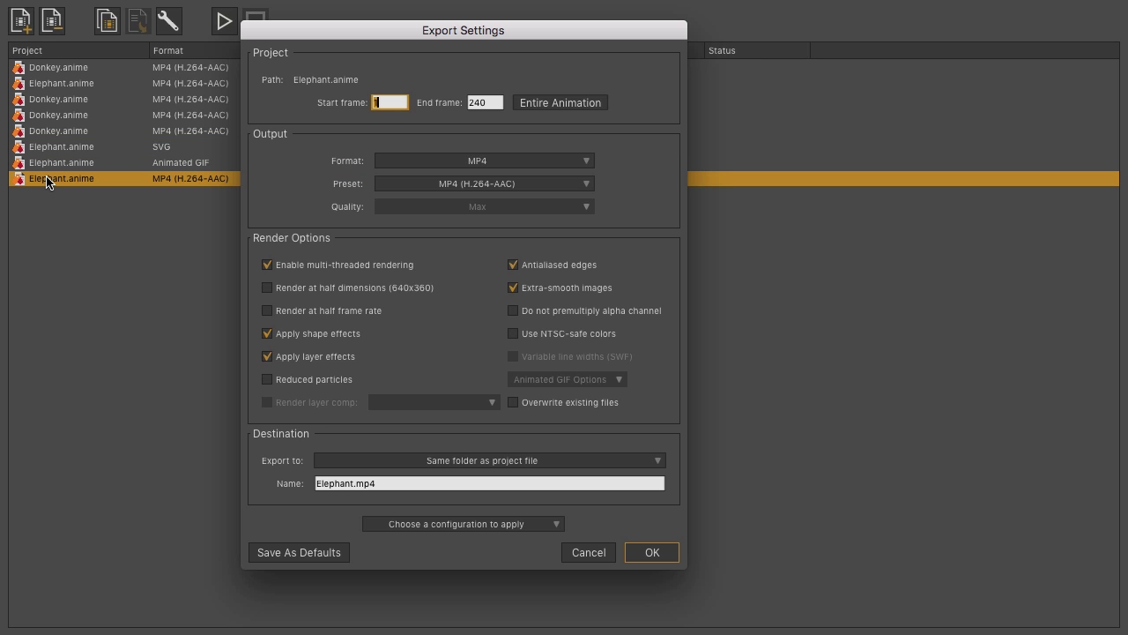
click(426, 187)
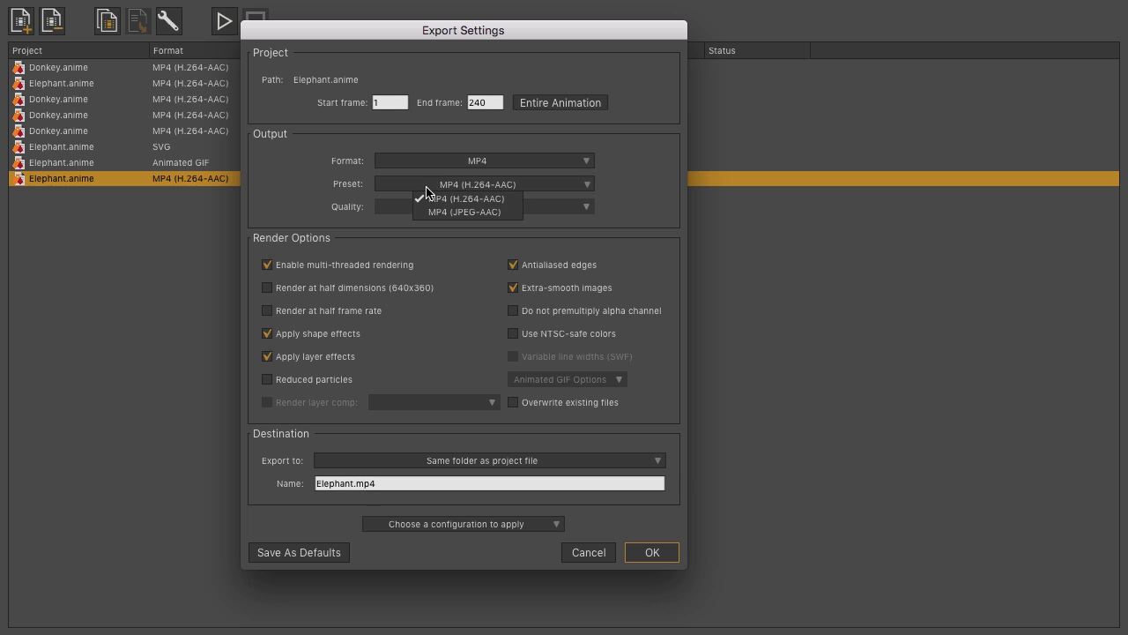
click(429, 188)
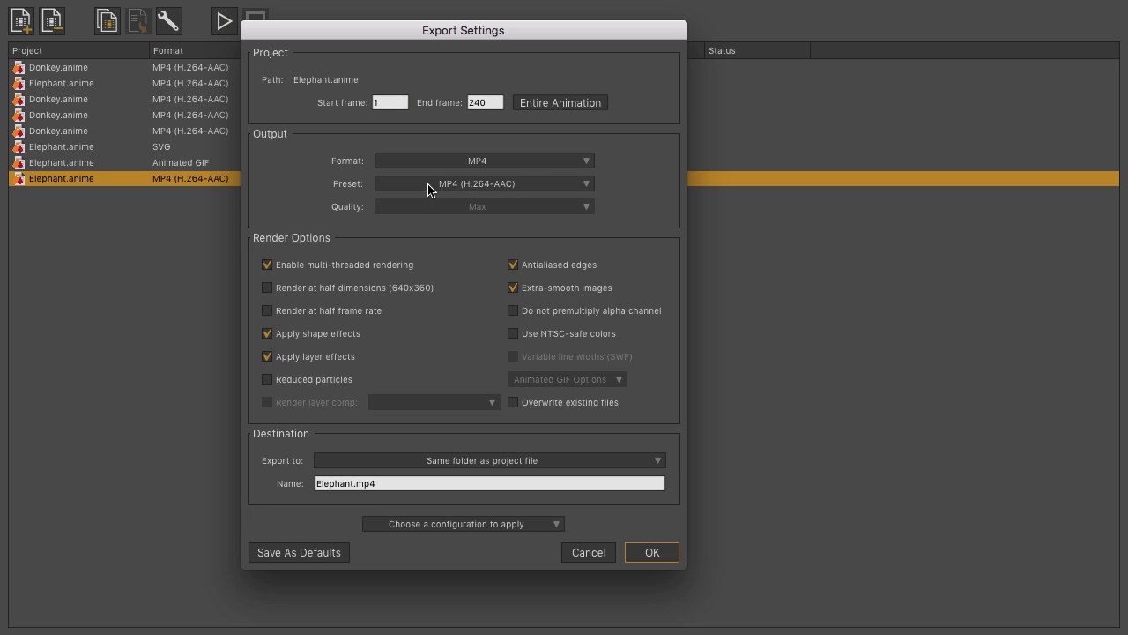
click(603, 555)
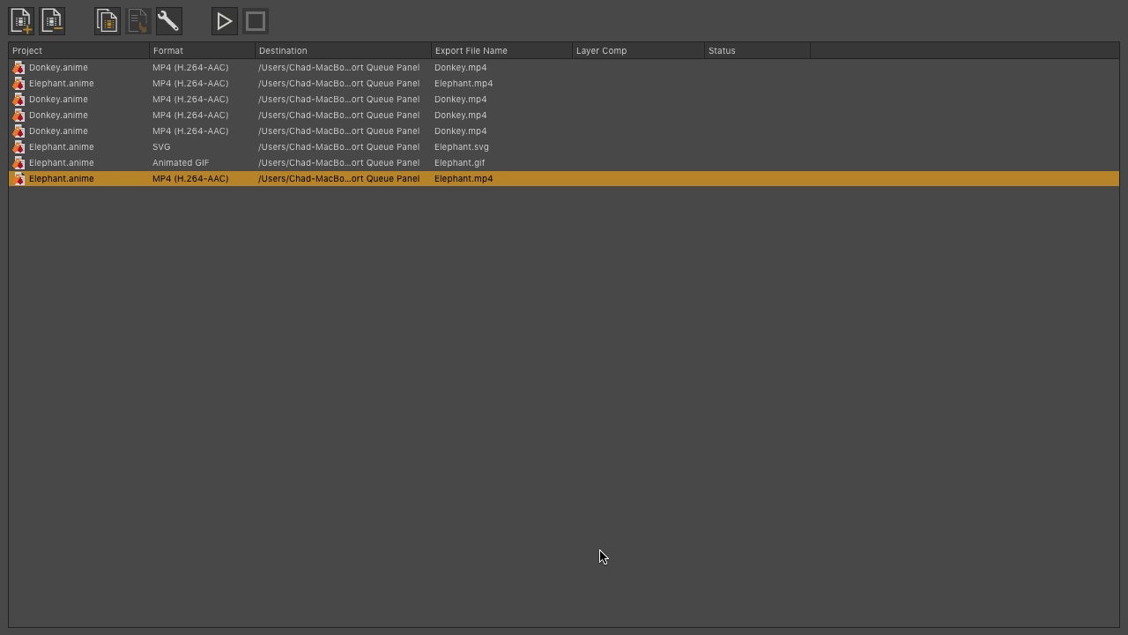
right_click(65, 182)
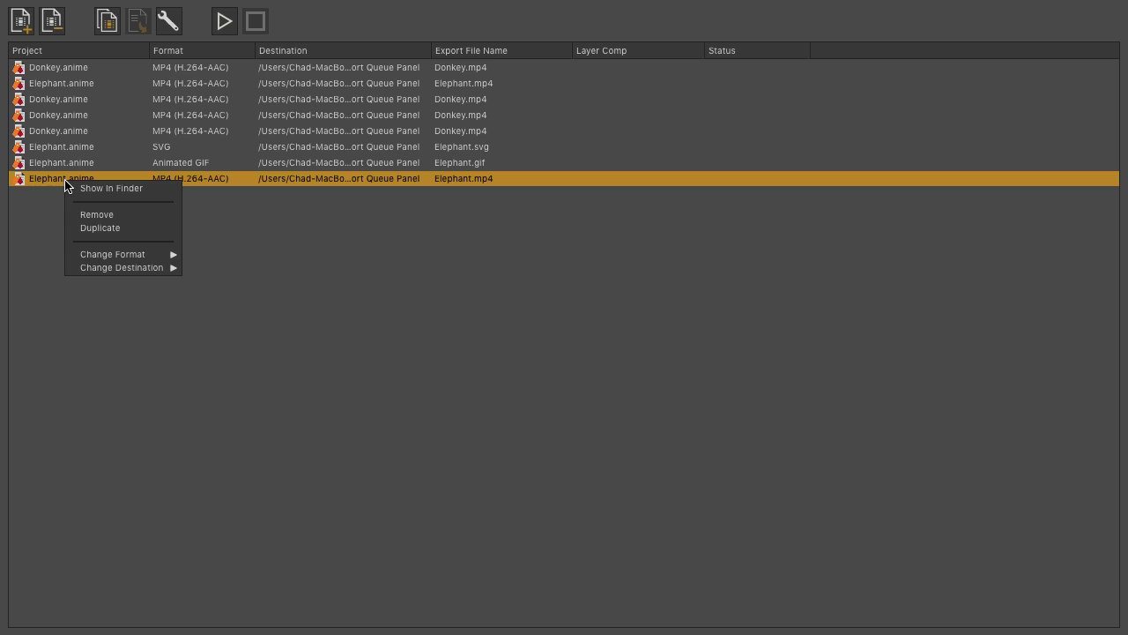
mouse_move(102, 254)
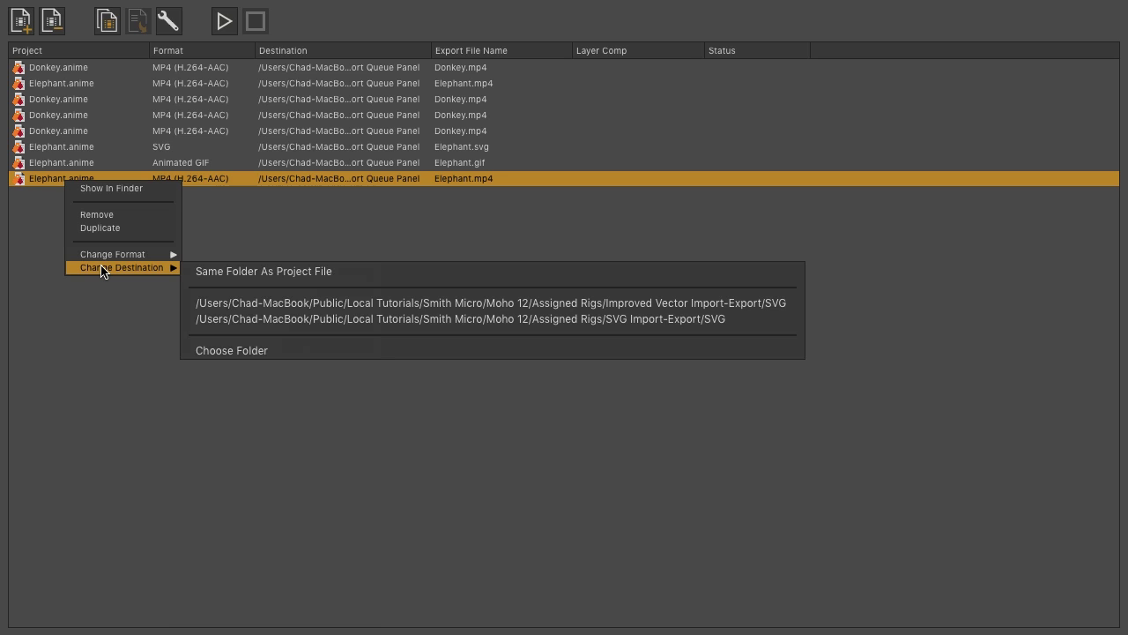
click(99, 350)
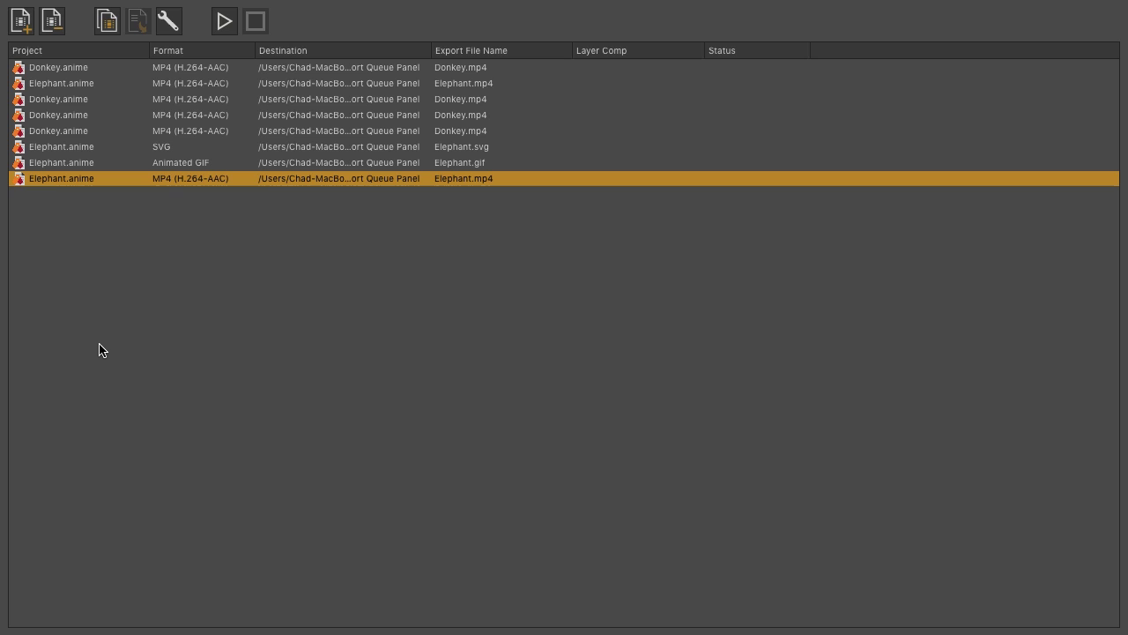
- Start rendering the whole export queue, beginning with the first Donkey.mp4 job
click(221, 27)
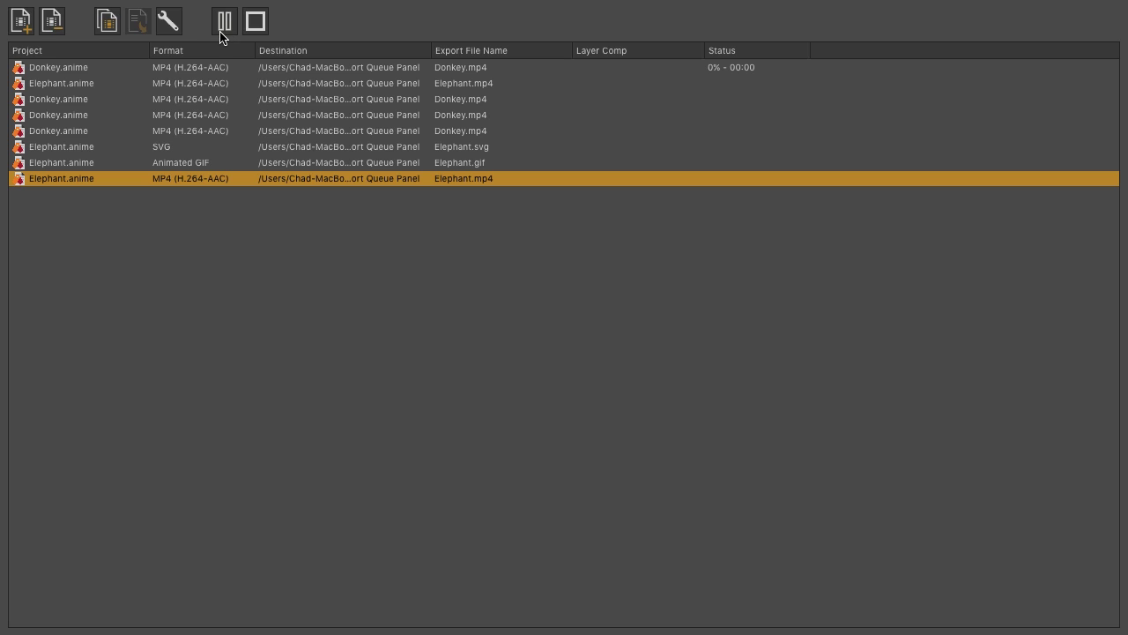